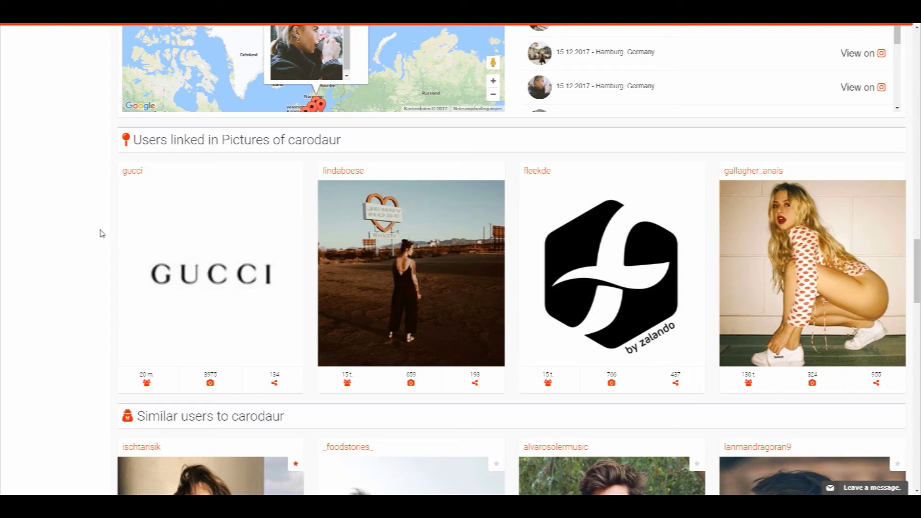
- Scroll down the profile to the Monitoring Table of daily follower, media and follows counts
scroll(102, 234, "down", 5)
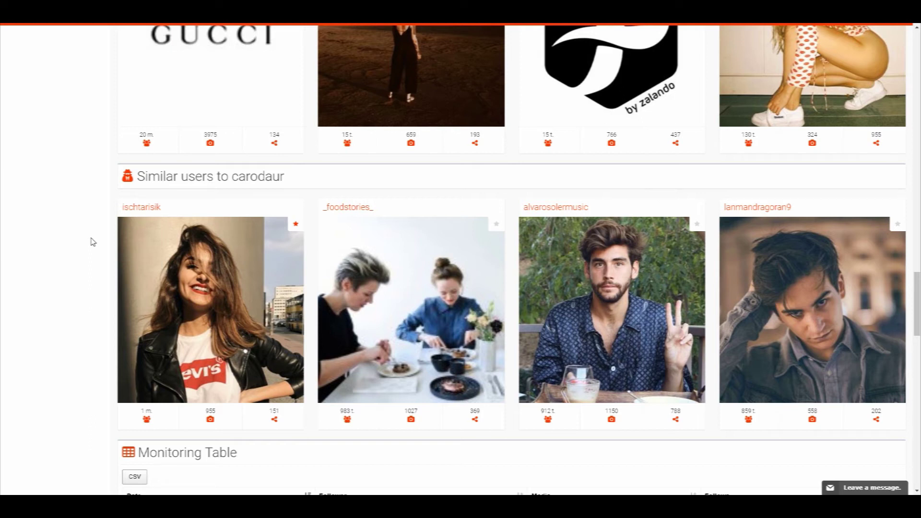
left_click(88, 238)
scroll(29, 364, "down", 6)
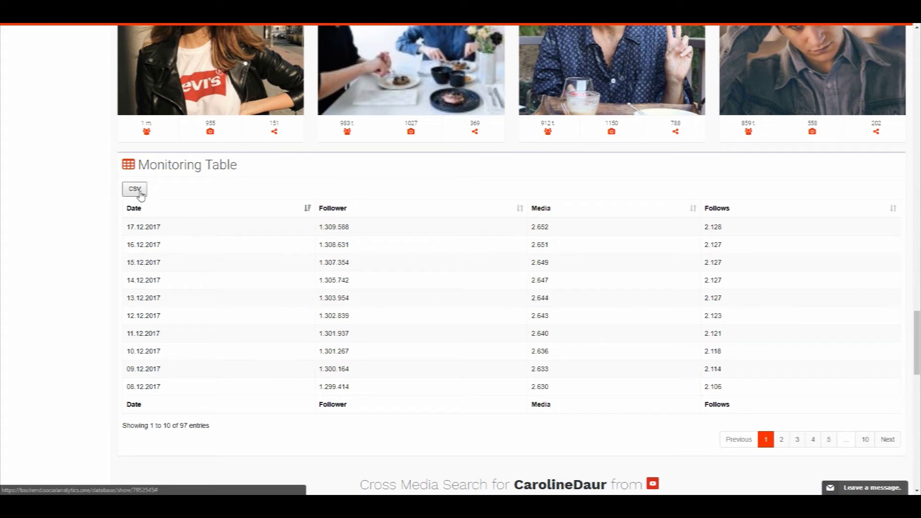
- Scroll past the monitoring table to the Cross Media Search YouTube video cards
left_click(60, 206)
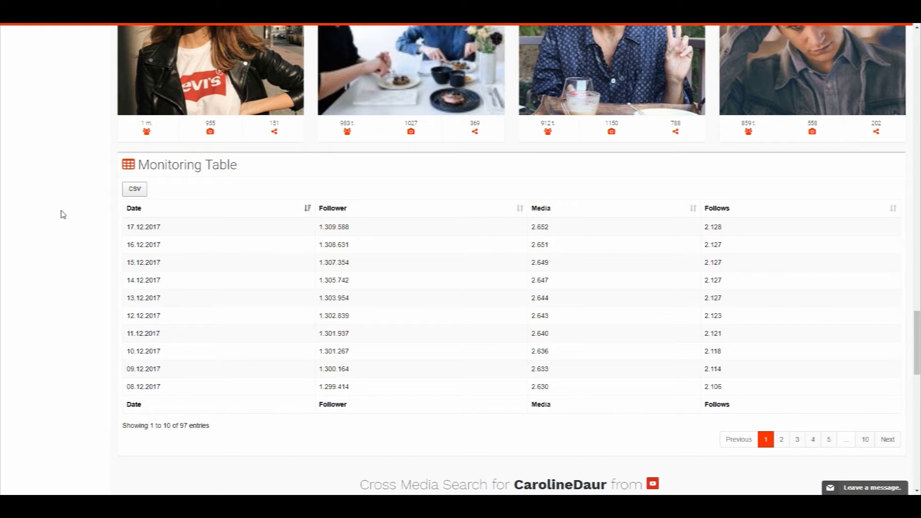
scroll(78, 229, "down", 4)
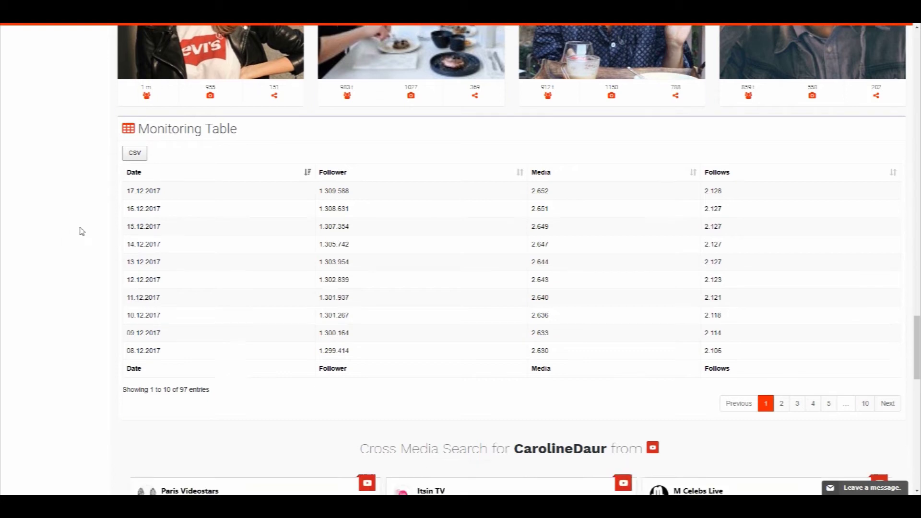
scroll(82, 232, "down", 5)
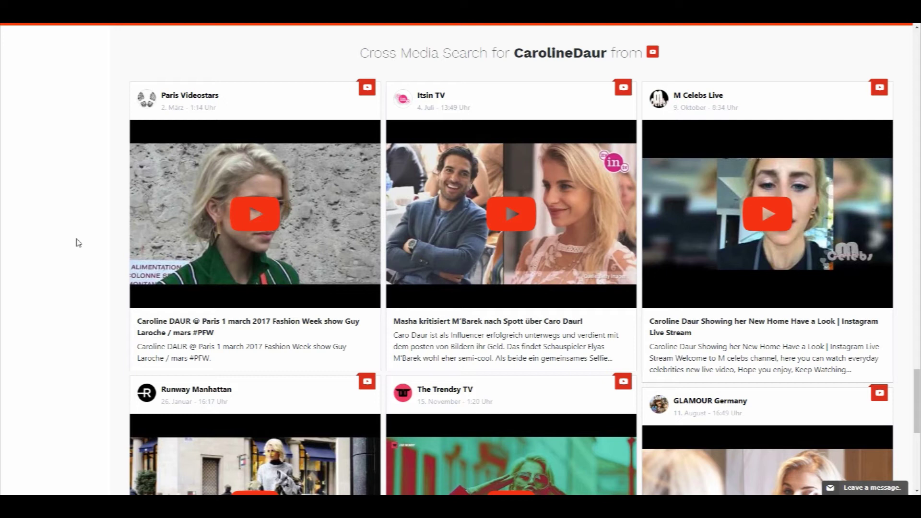
- Scroll through the Cross Media Search video results and back up the page
scroll(76, 245, "down", 6)
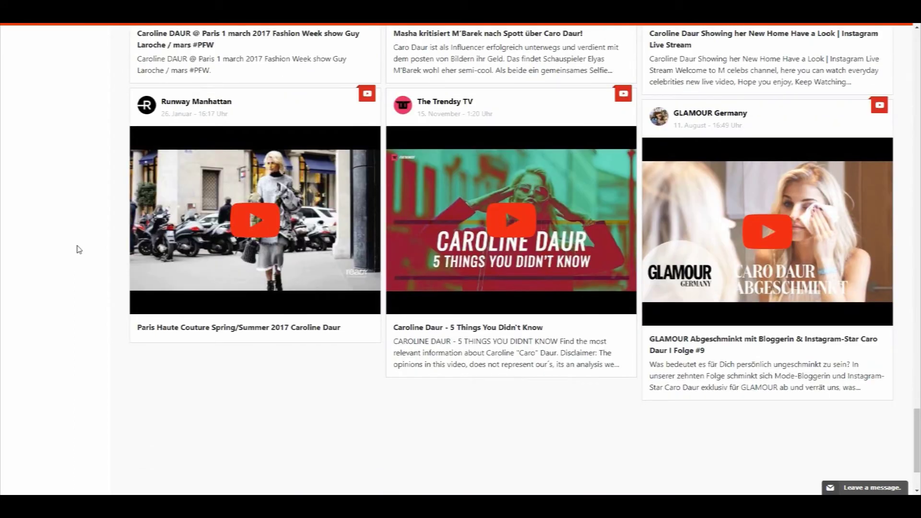
scroll(68, 251, "up", 9)
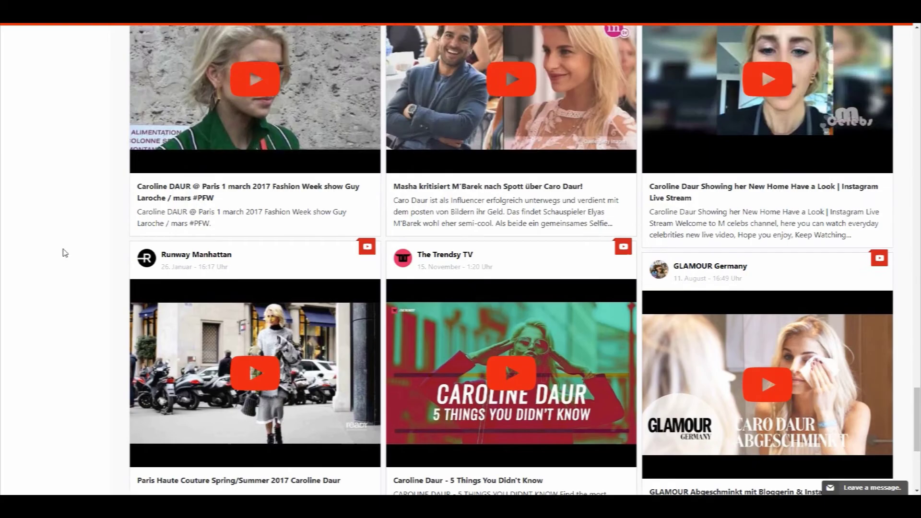
scroll(65, 253, "up", 9)
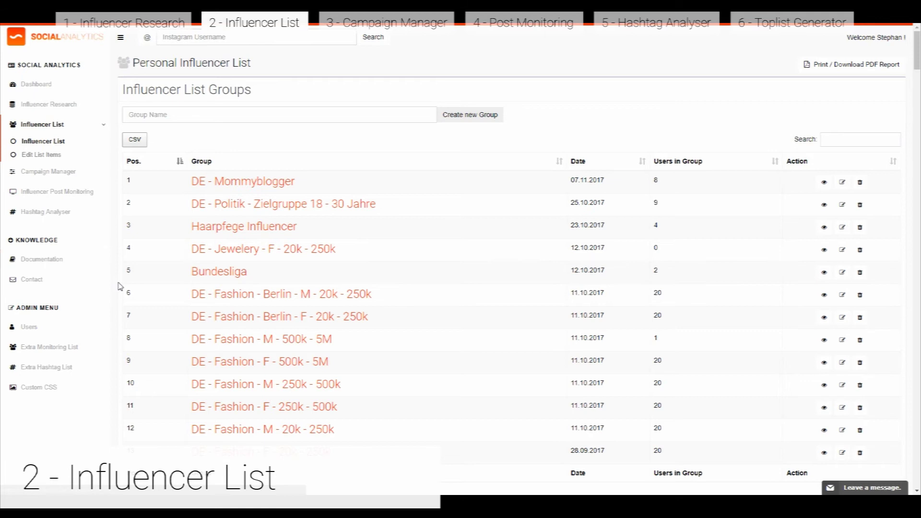
scroll(120, 286, "down", 10)
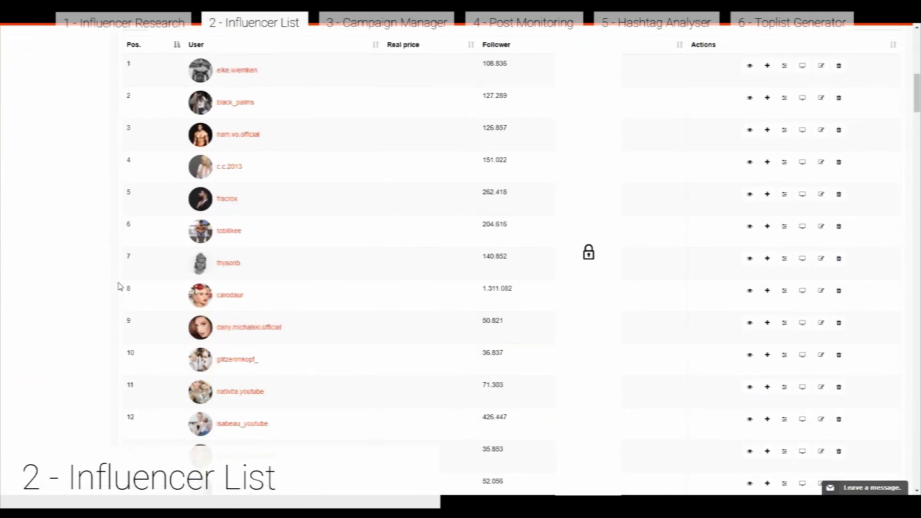
scroll(120, 287, "up", 3)
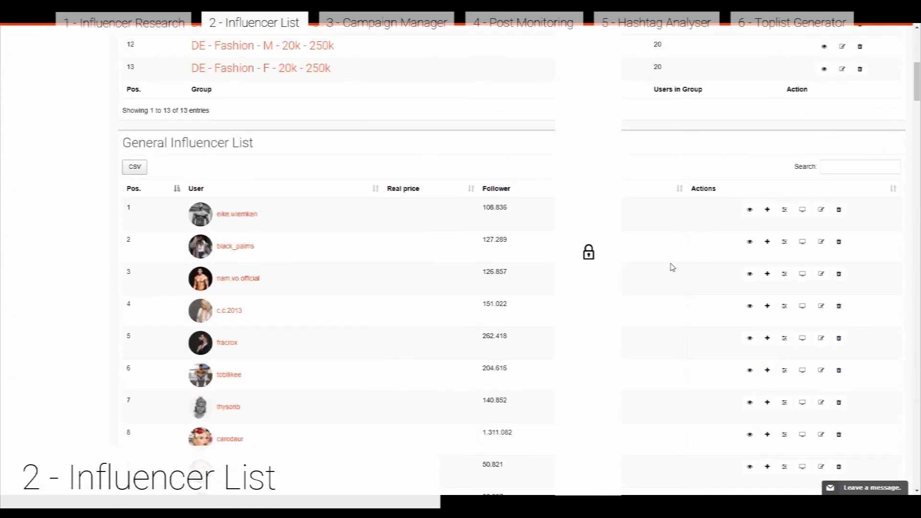
scroll(672, 267, "up", 8)
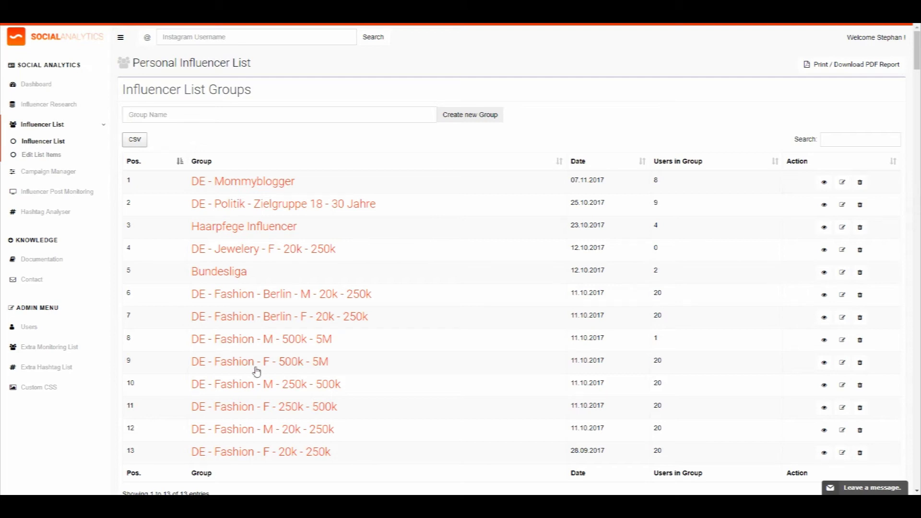
- Open the 'DE - Fashion - M - 250k - 500k' group from the Influencer List Groups table
left_click(245, 387)
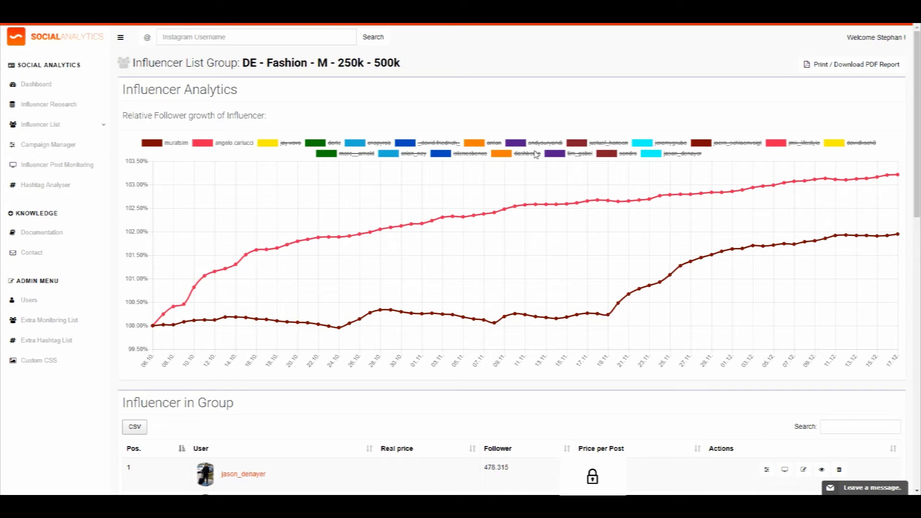
- Re-enable the yellow, green, light-blue, dark-blue, orange, purple, dark-red and cyan influencer lines
left_click(268, 143)
left_click(326, 143)
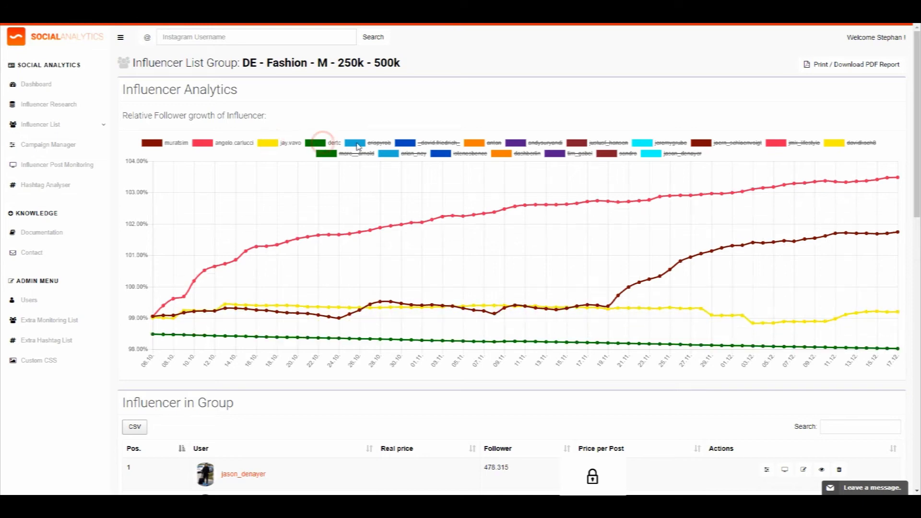
left_click(370, 143)
left_click(424, 143)
left_click(480, 144)
left_click(545, 143)
left_click(608, 143)
left_click(643, 143)
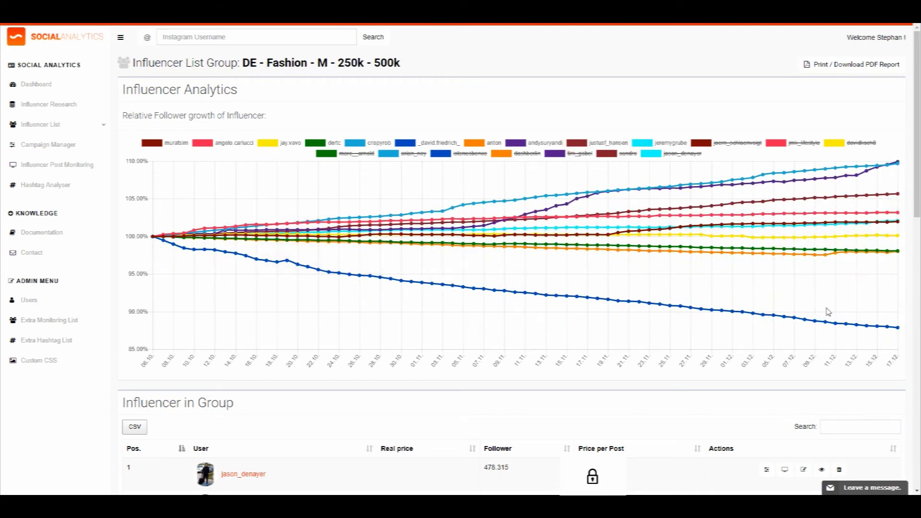
- Show the Add to Campaign options for the first influencer and expand the Influencer List menu
mouse_move(900, 330)
mouse_move(889, 165)
left_click(768, 470)
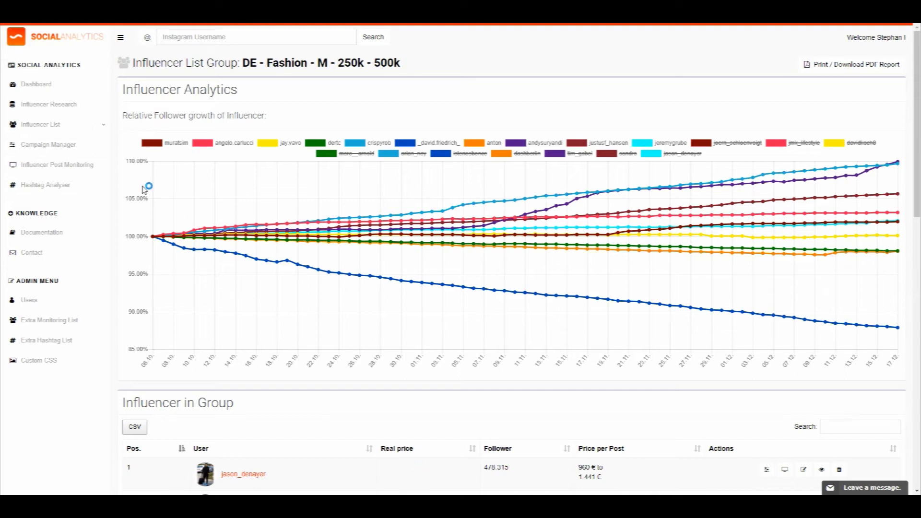
left_click(72, 127)
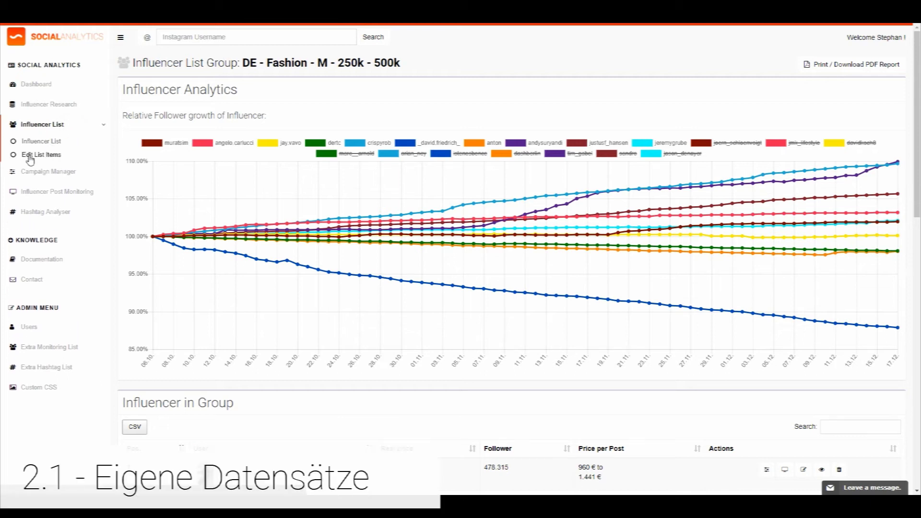
- Create a new network item 'Contact' under Edit List Items, then go to Campaign Manager
left_click(43, 155)
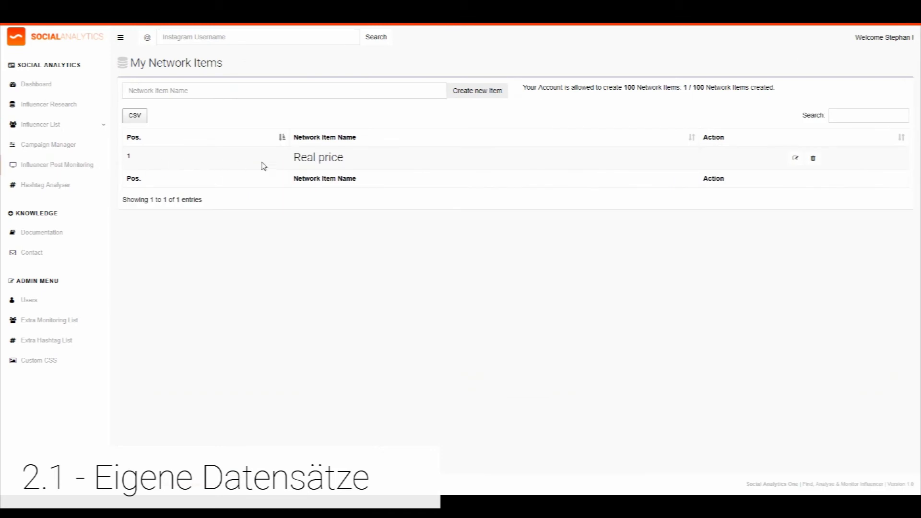
left_click(200, 91)
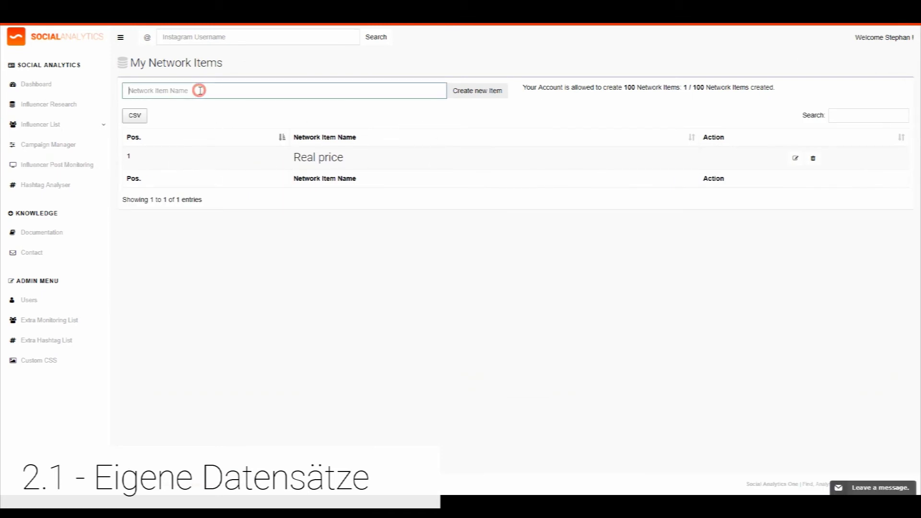
type("Contact")
left_click(489, 92)
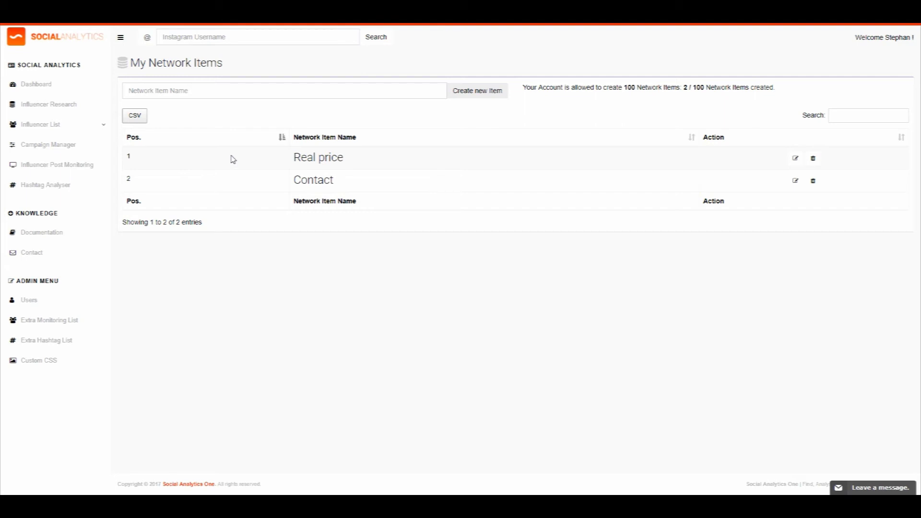
left_click(44, 152)
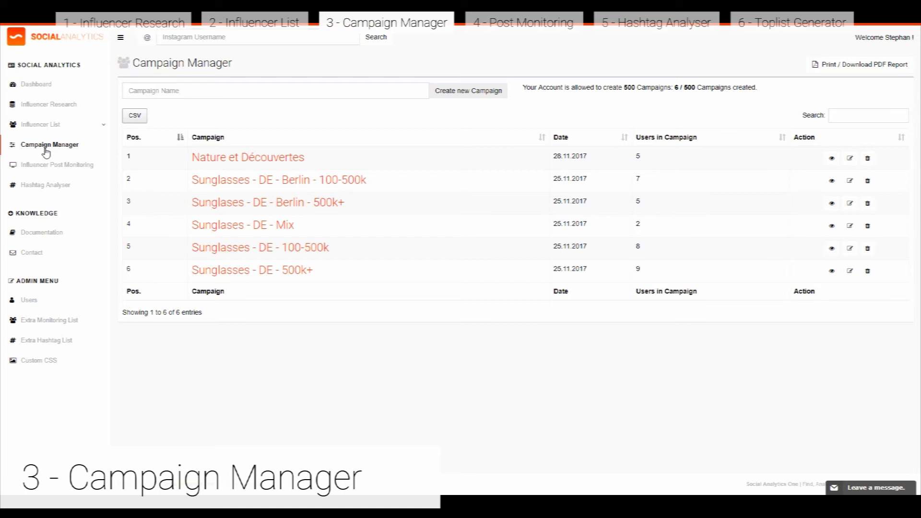
- View the Sunglasses - DE - Berlin - 100-500k campaign, then go to Influencer Post Monitoring
left_click(211, 185)
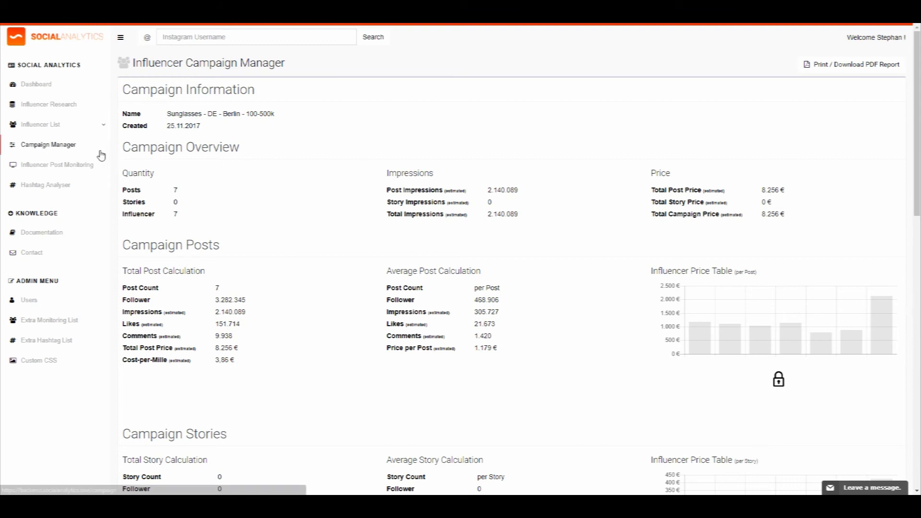
left_click(87, 166)
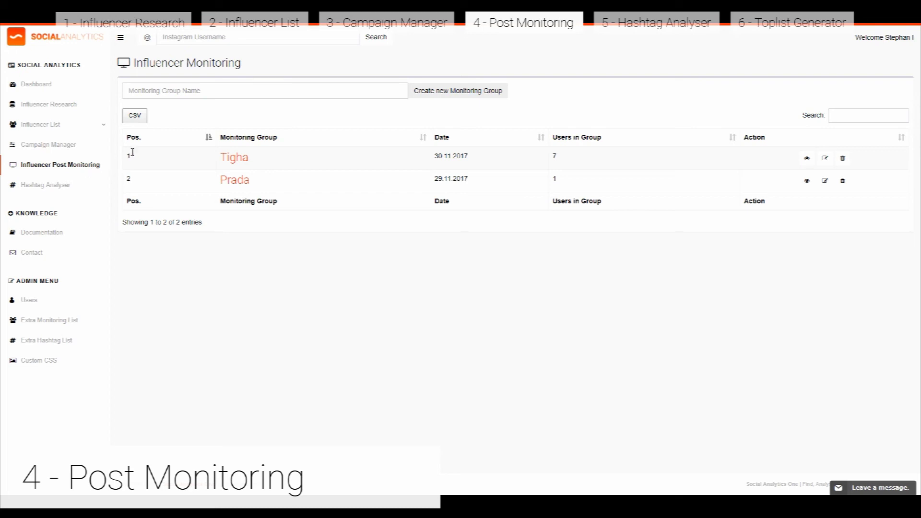
left_click(226, 158)
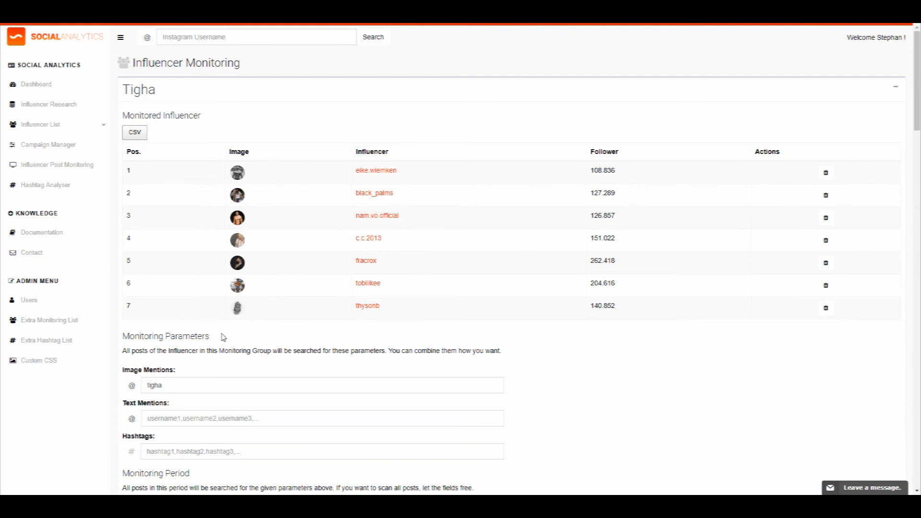
- Scroll the Tigha group to its Monitoring Parameters and select the Image Mentions field
scroll(223, 338, "down", 1)
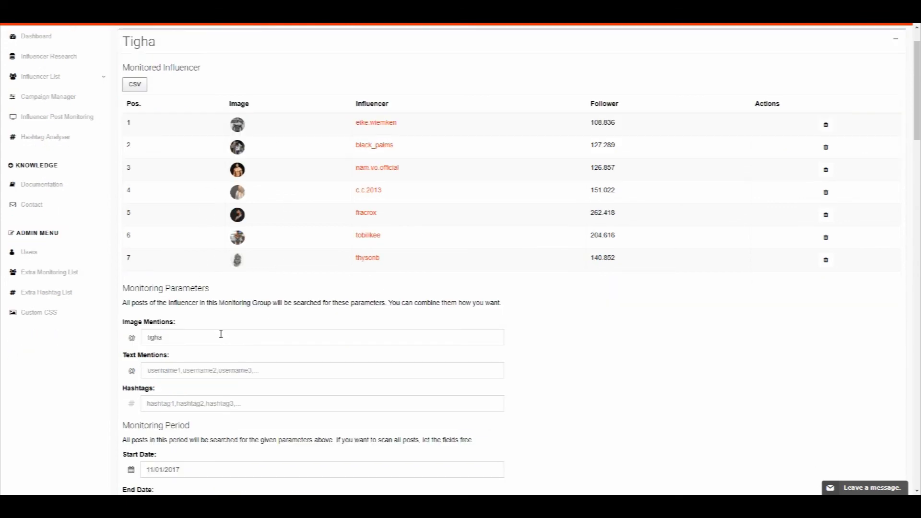
scroll(221, 334, "down", 2)
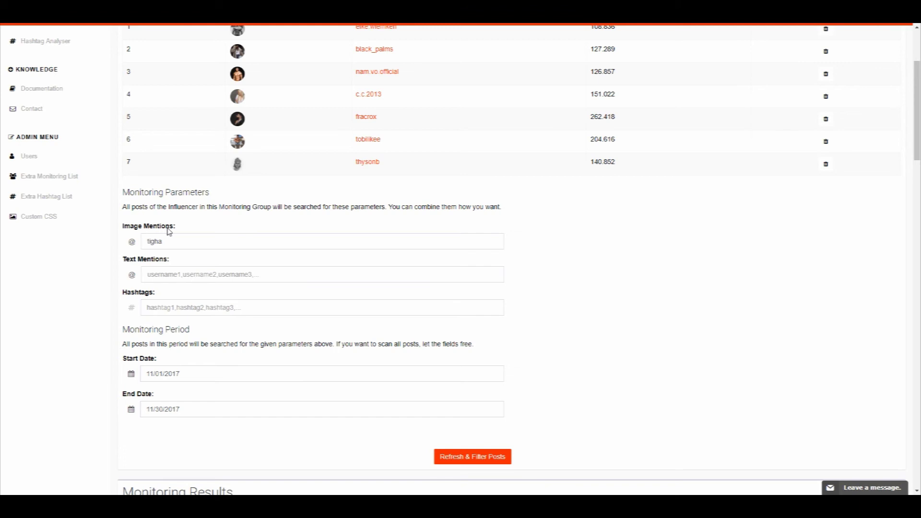
left_click(185, 246)
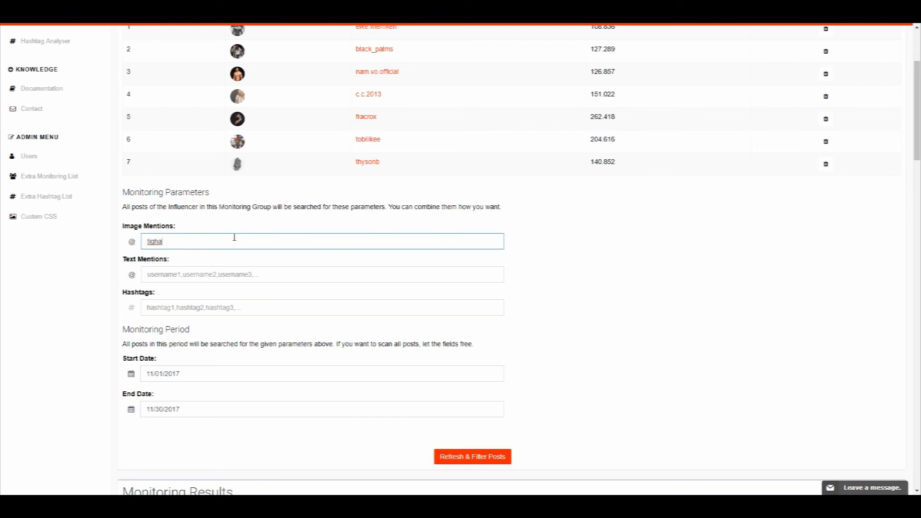
- Set Tigha's text mentions and hashtags to 'tigha', keep the 11/01–11/30/2017 dates, and refresh posts
left_click(190, 274)
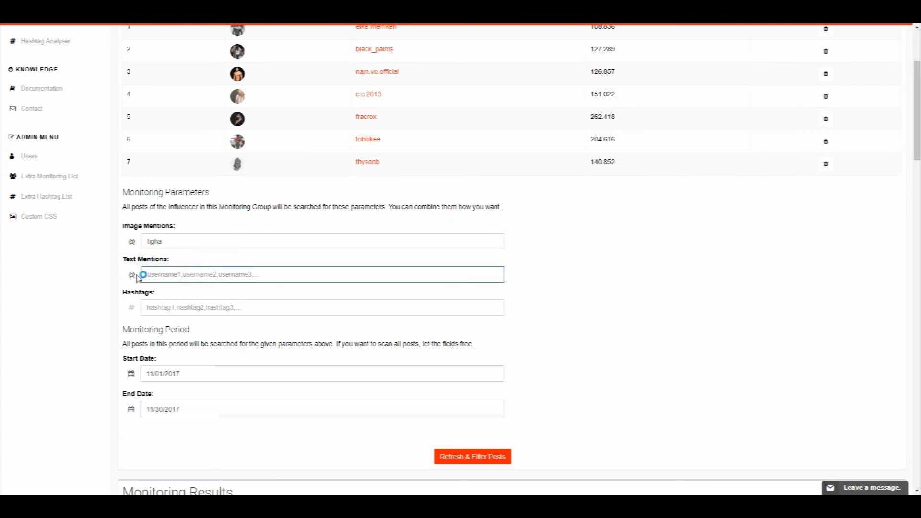
type("tigha")
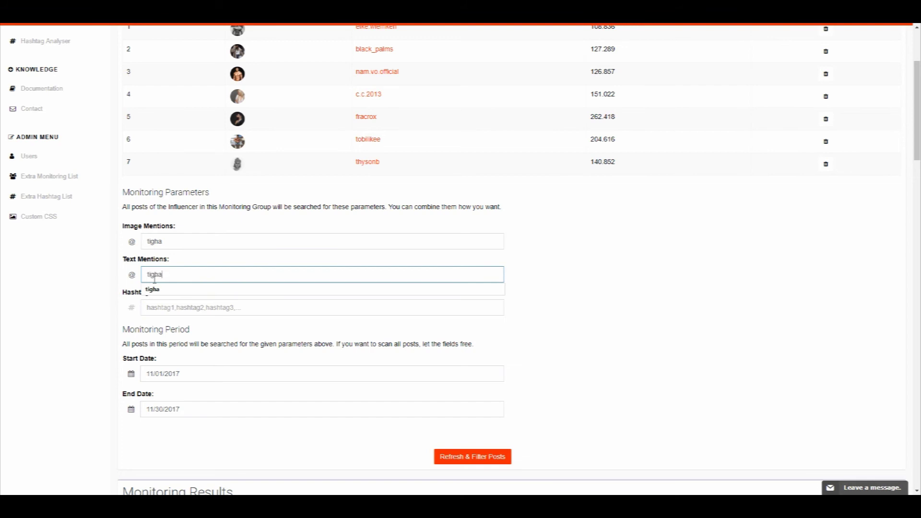
key("Tab")
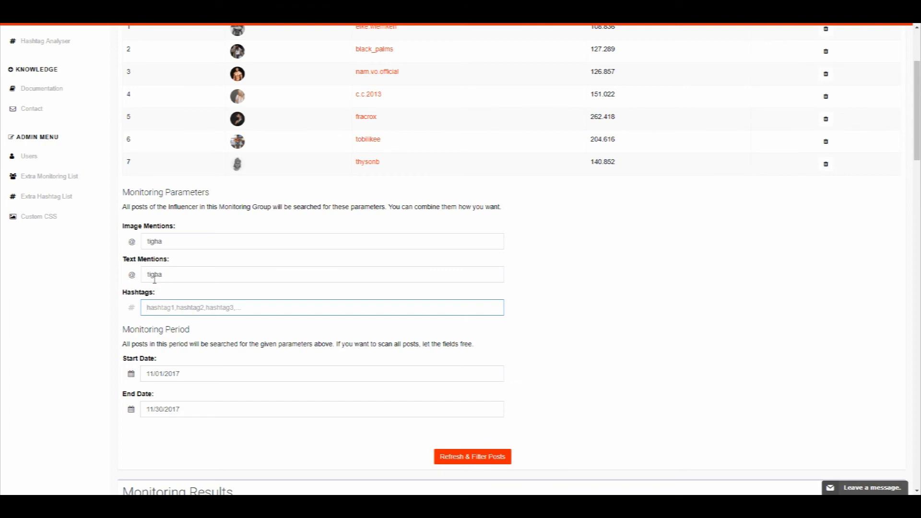
type("tigha")
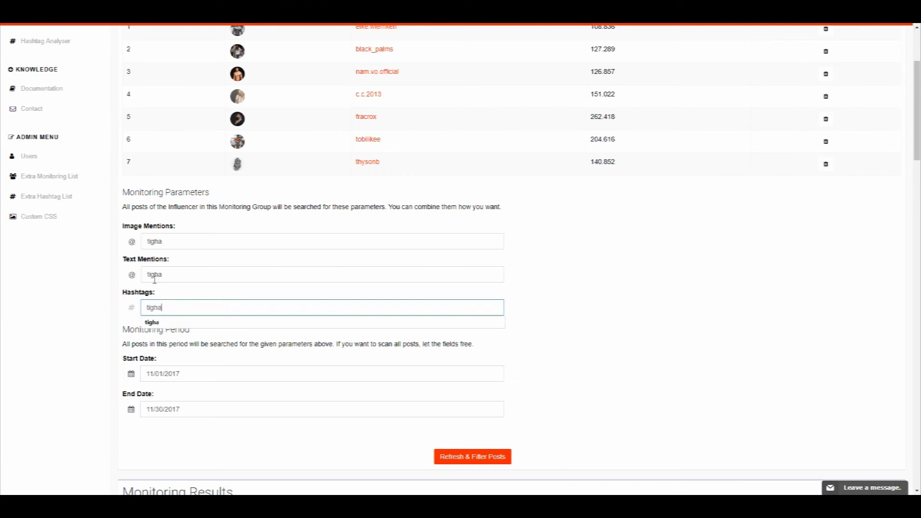
key("Tab")
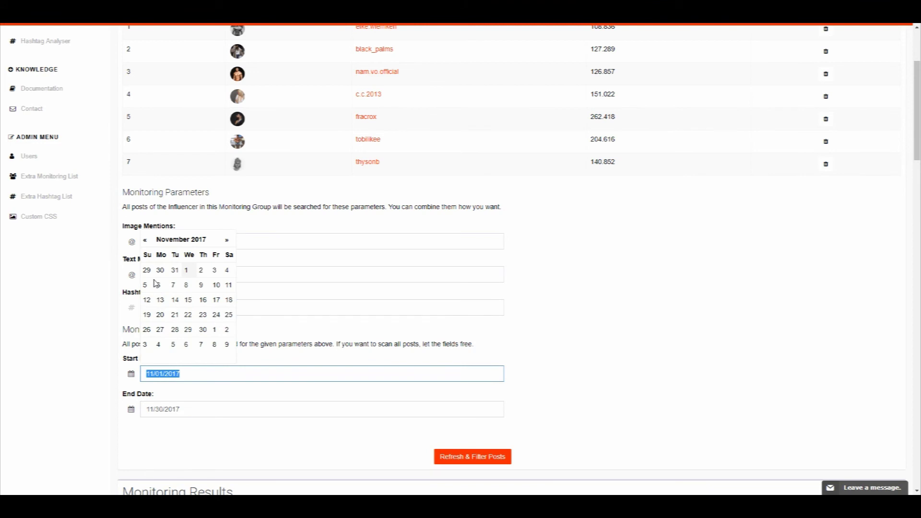
key("Tab")
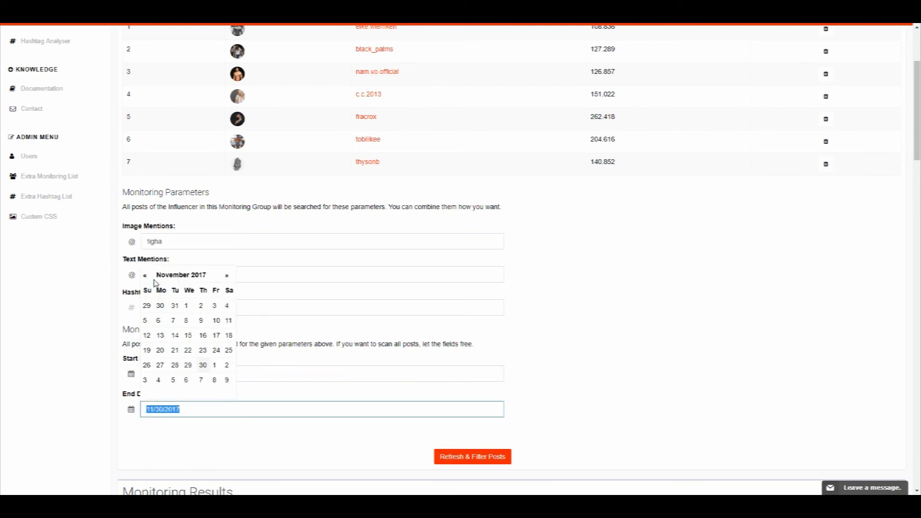
left_click(155, 281)
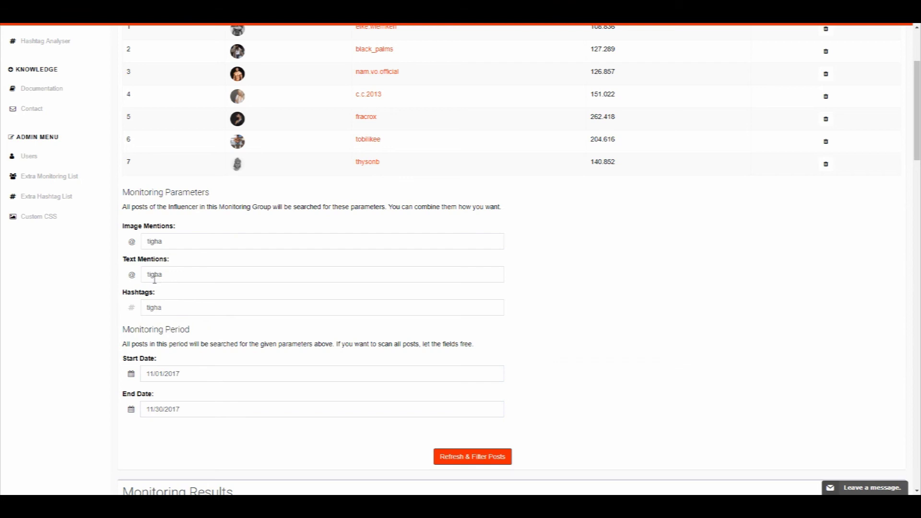
left_click(449, 457)
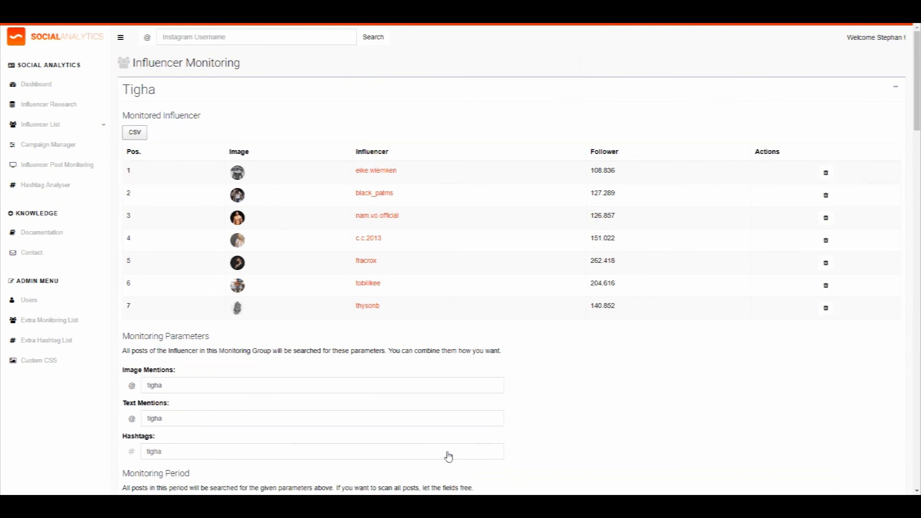
scroll(561, 390, "down", 7)
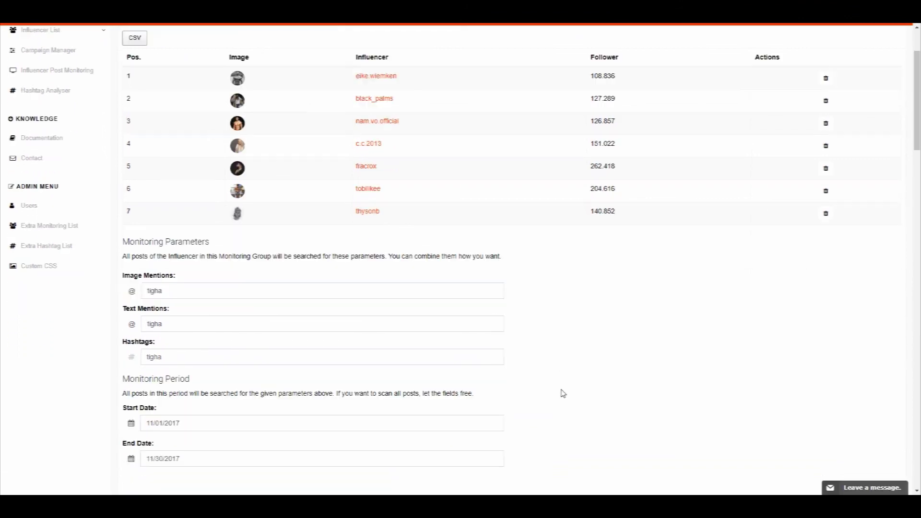
scroll(113, 326, "down", 4)
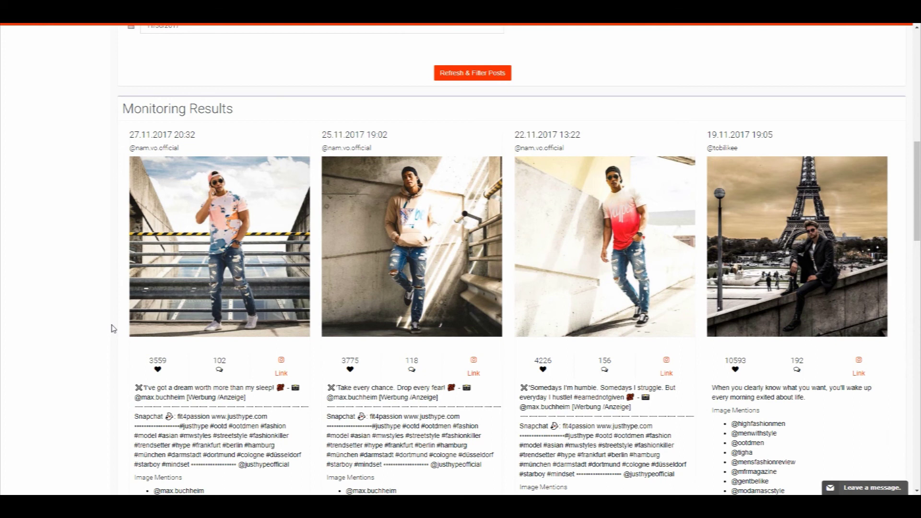
scroll(112, 329, "up", 1)
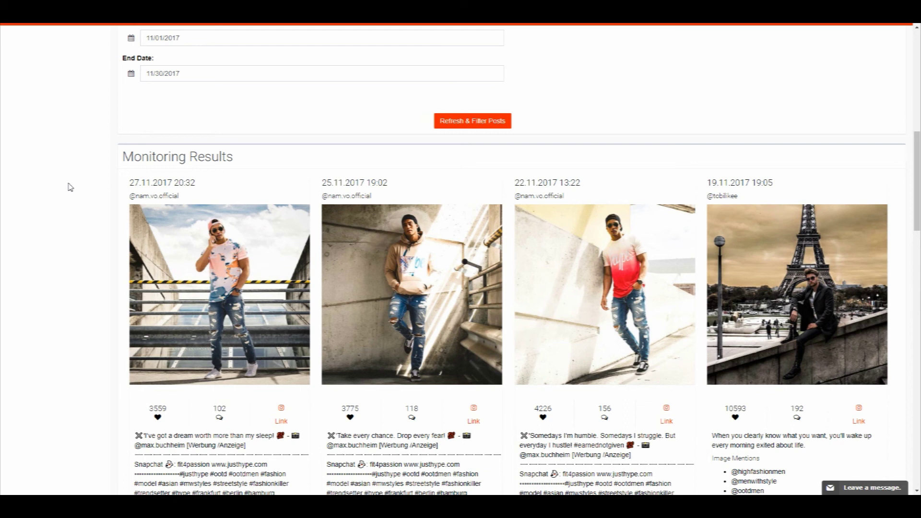
scroll(88, 215, "up", 1)
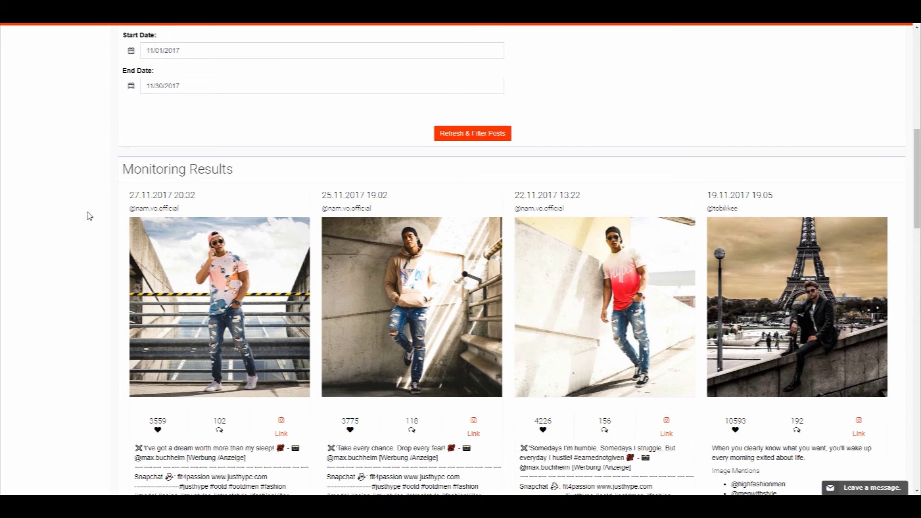
scroll(89, 215, "up", 5)
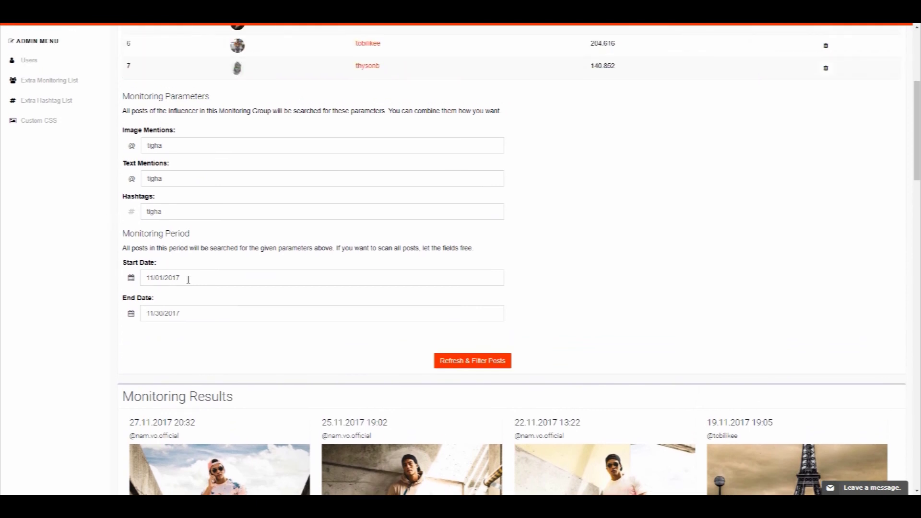
scroll(189, 280, "up", 2)
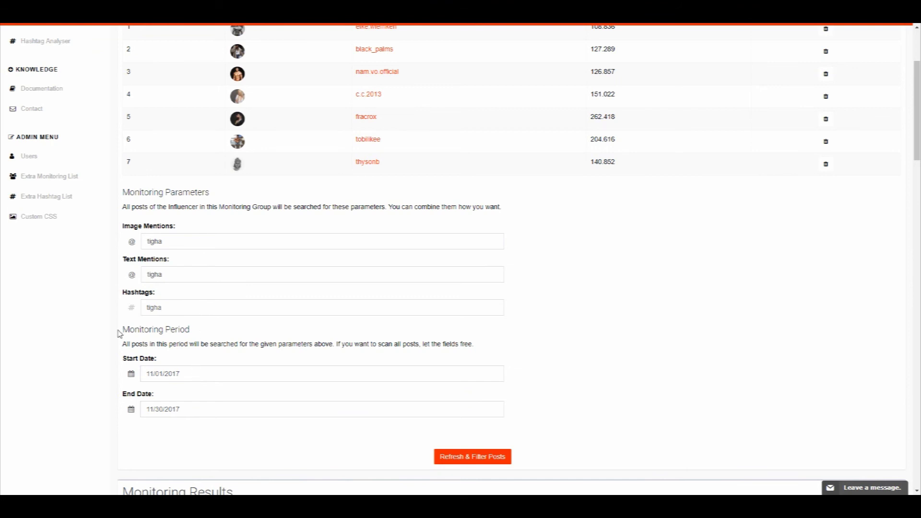
scroll(131, 269, "up", 3)
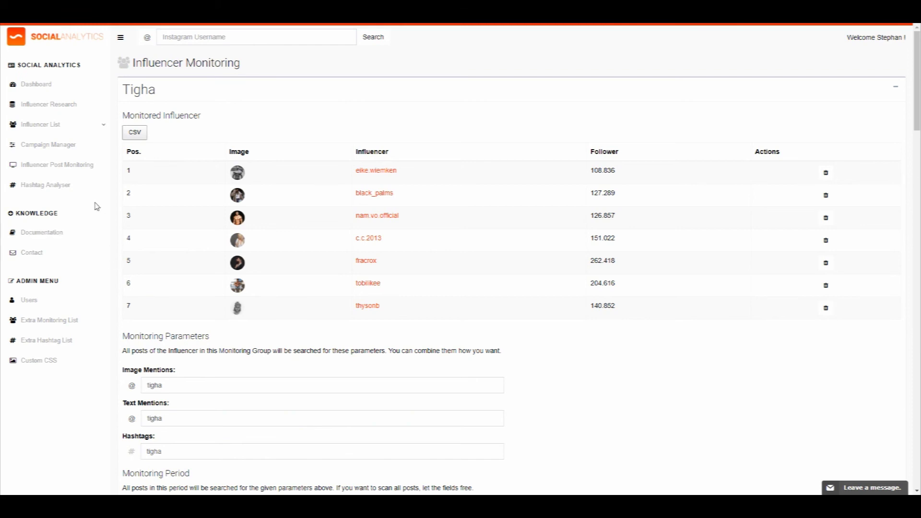
left_click(69, 188)
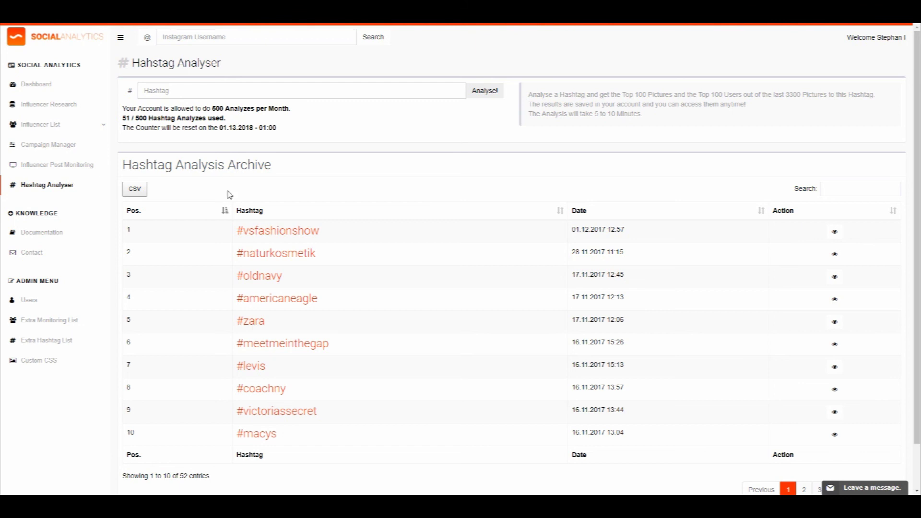
- Open the saved #zara hashtag analysis from 17.11.2017 in the archive
left_click(240, 322)
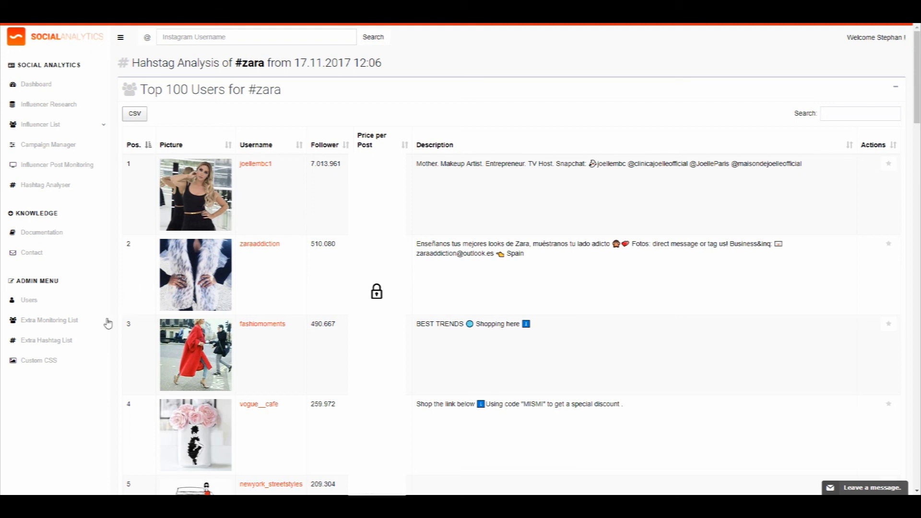
- Open the Extra Hashtag List and review the #zara users toplist and its HTML code
left_click(80, 340)
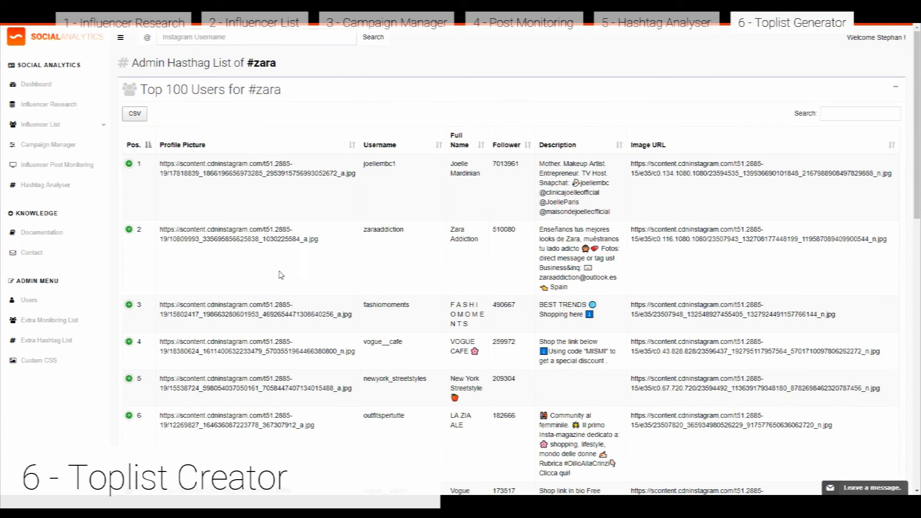
scroll(276, 287, "down", 4)
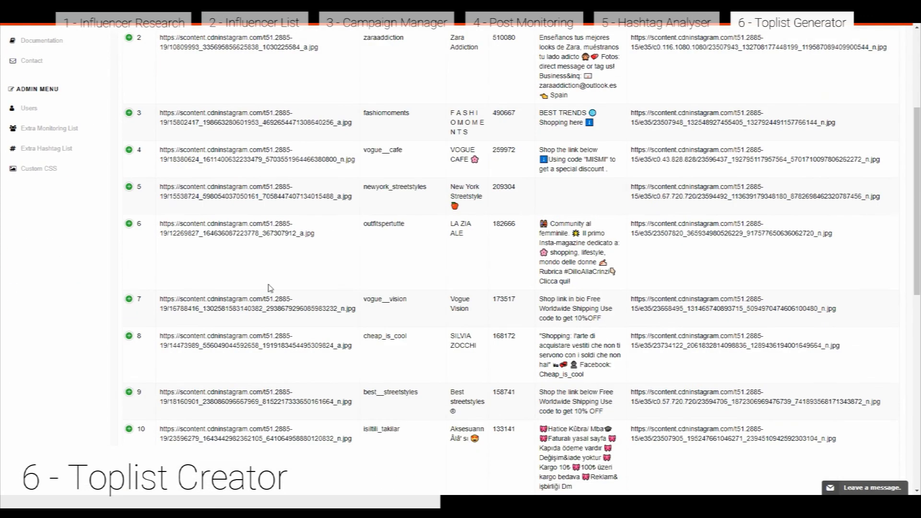
scroll(268, 287, "down", 8)
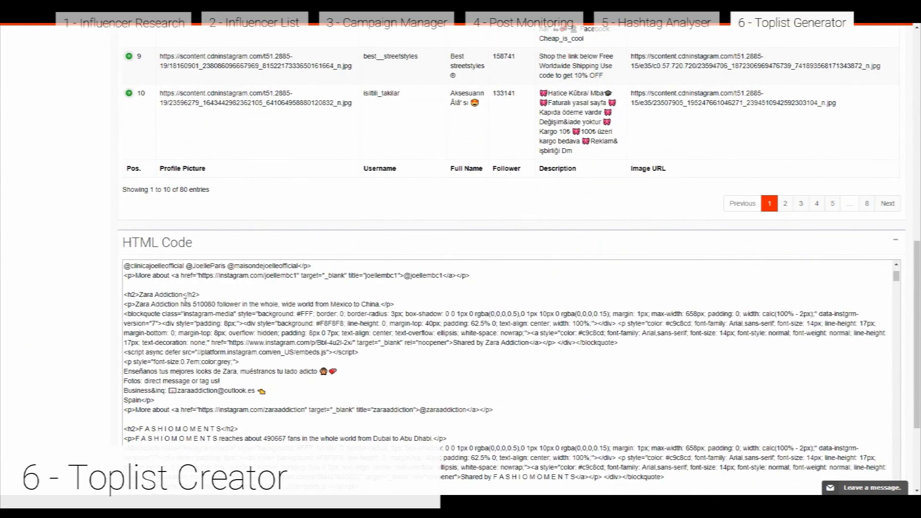
scroll(209, 319, "up", 2)
scroll(219, 318, "up", 2)
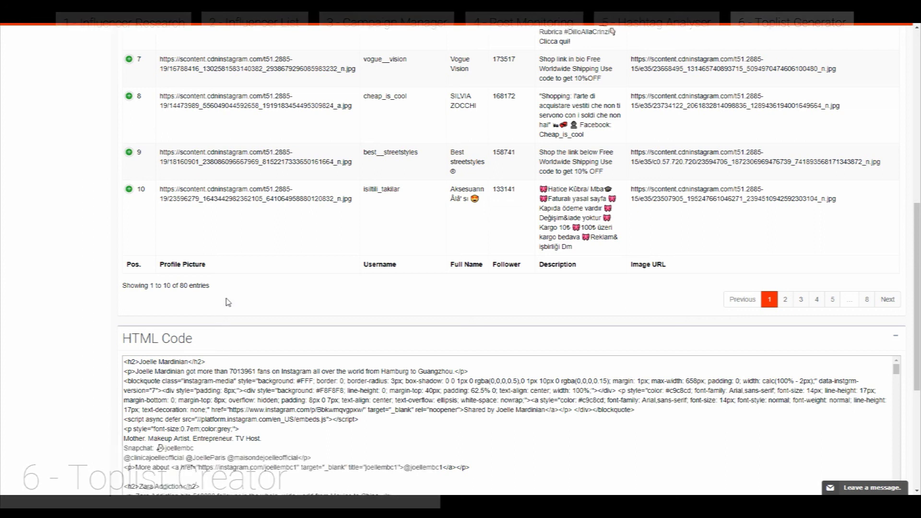
- Sign out of Social Analytics from the account menu
scroll(228, 288, "up", 9)
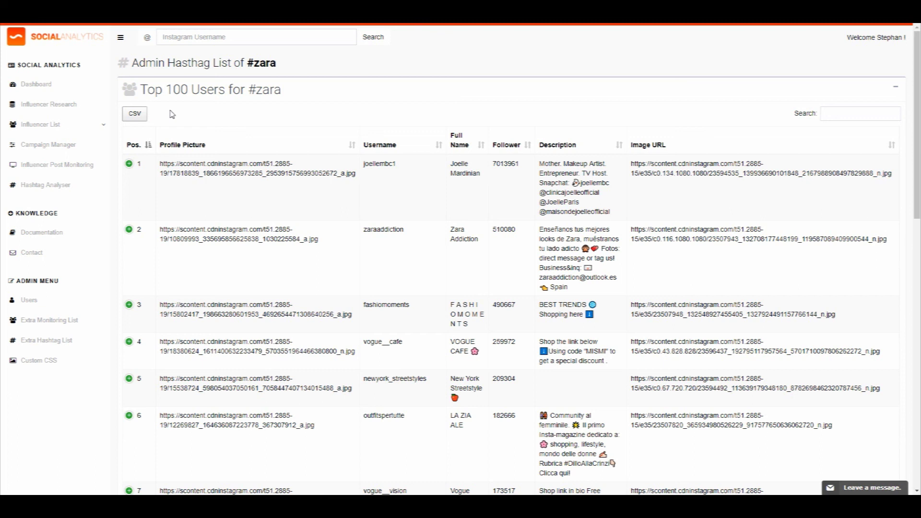
left_click(892, 46)
left_click(878, 102)
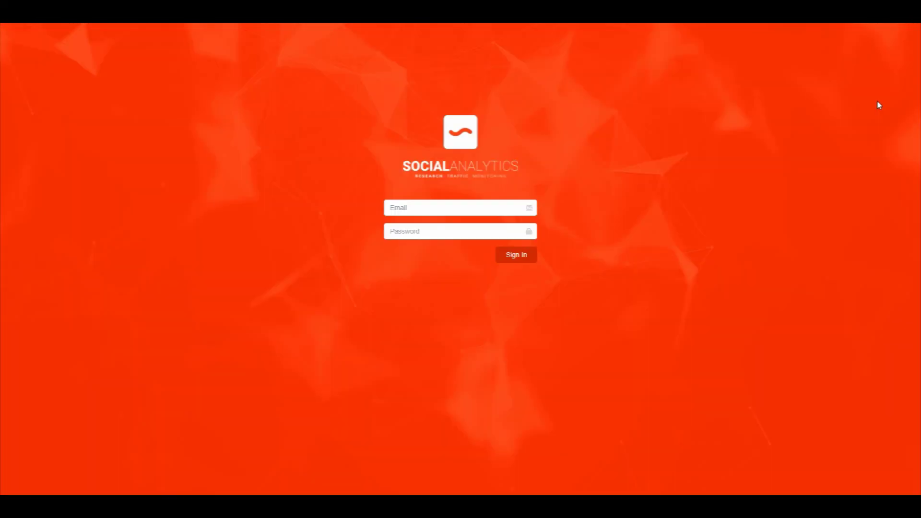